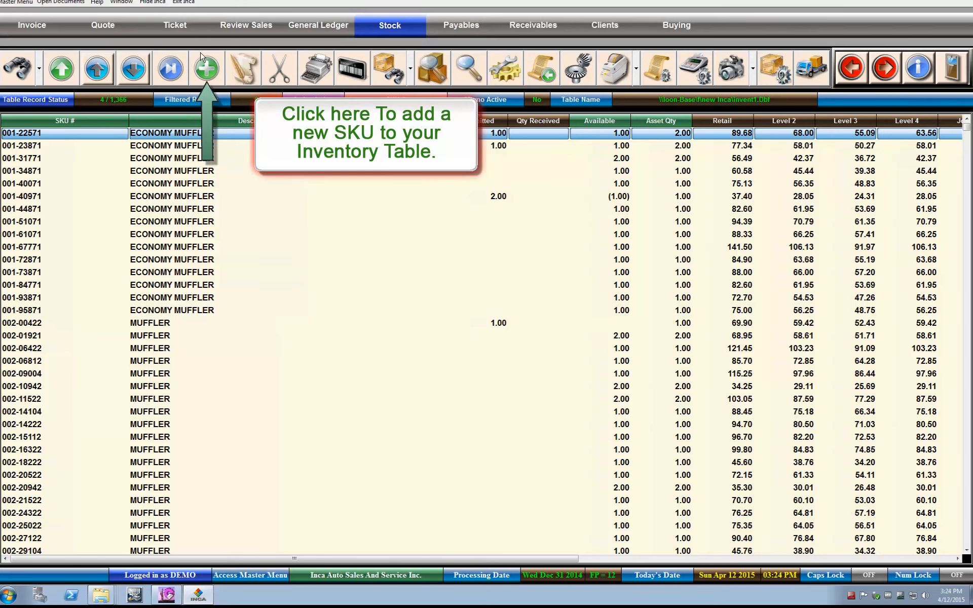
Step: Add a new stock record without replicating the current one, and reposition its edit window further up and to the right
{"action": "left_click", "coordinate": [205, 76]}
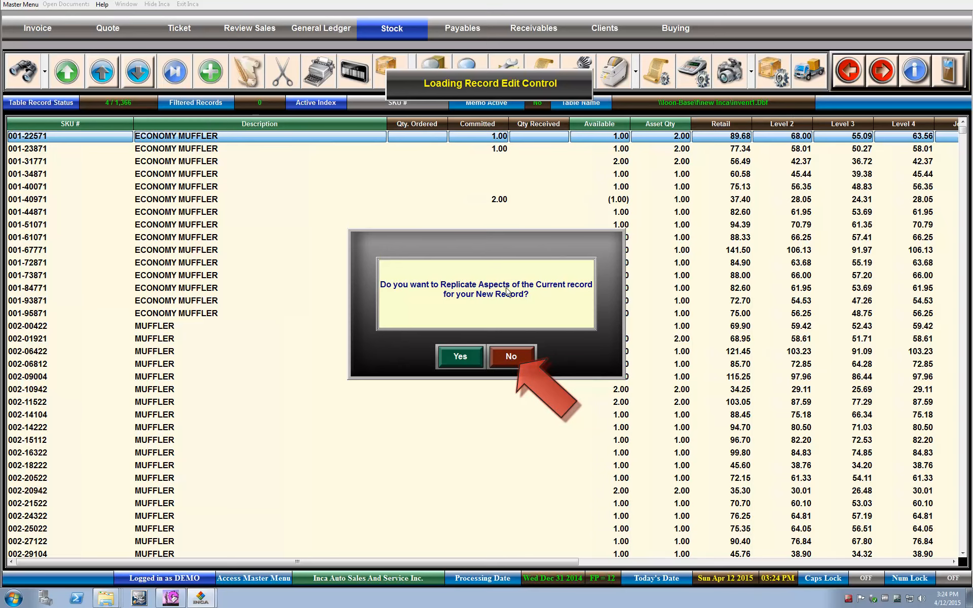
{"action": "left_click", "coordinate": [512, 358]}
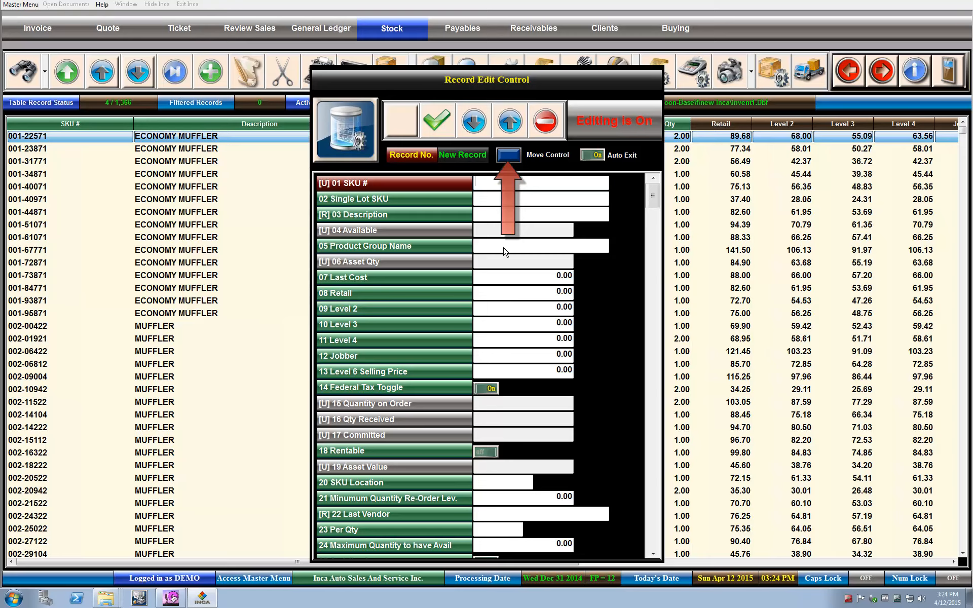
{"action": "left_click", "coordinate": [508, 155]}
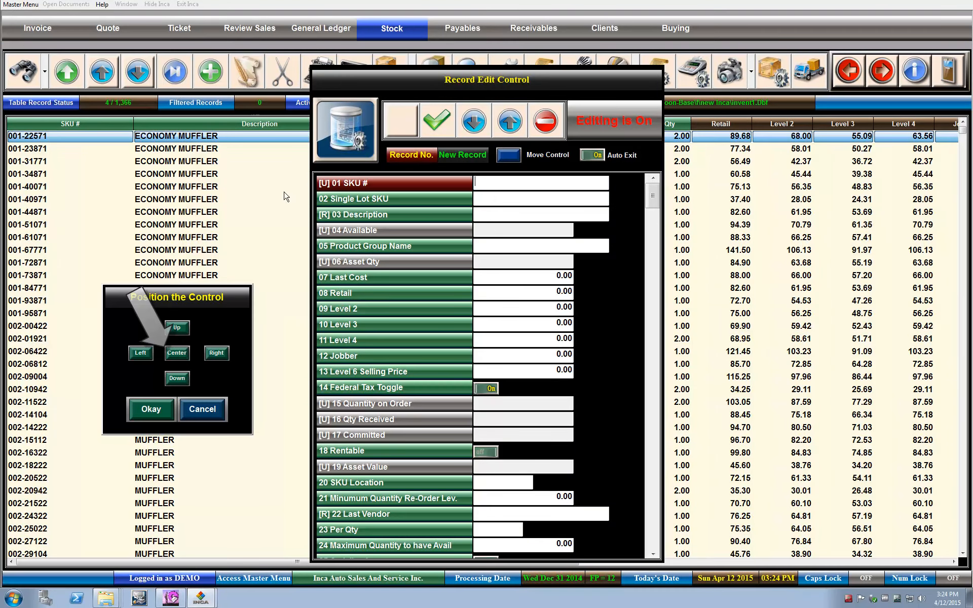
{"action": "left_click", "coordinate": [178, 353]}
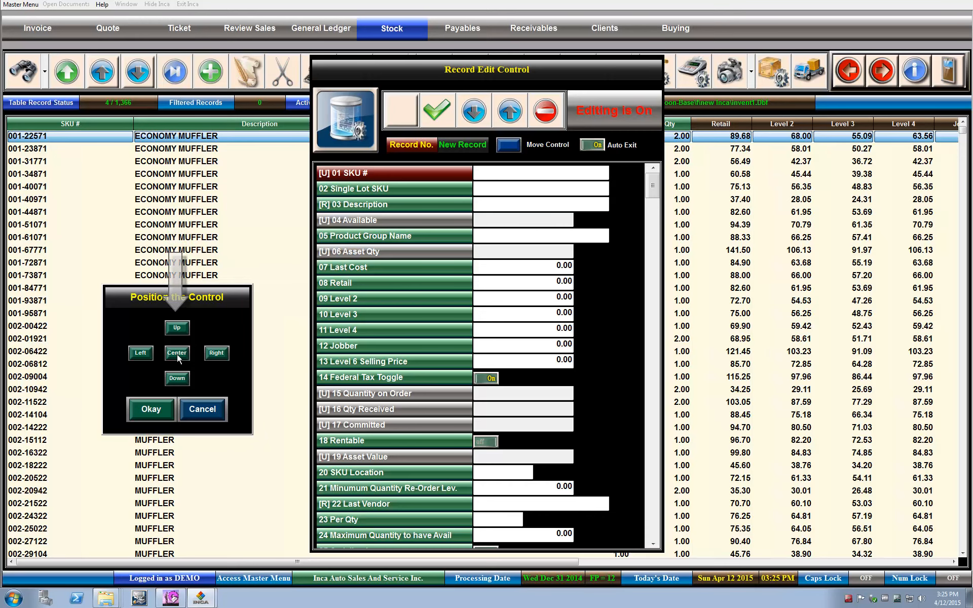
{"action": "left_click", "coordinate": [177, 329]}
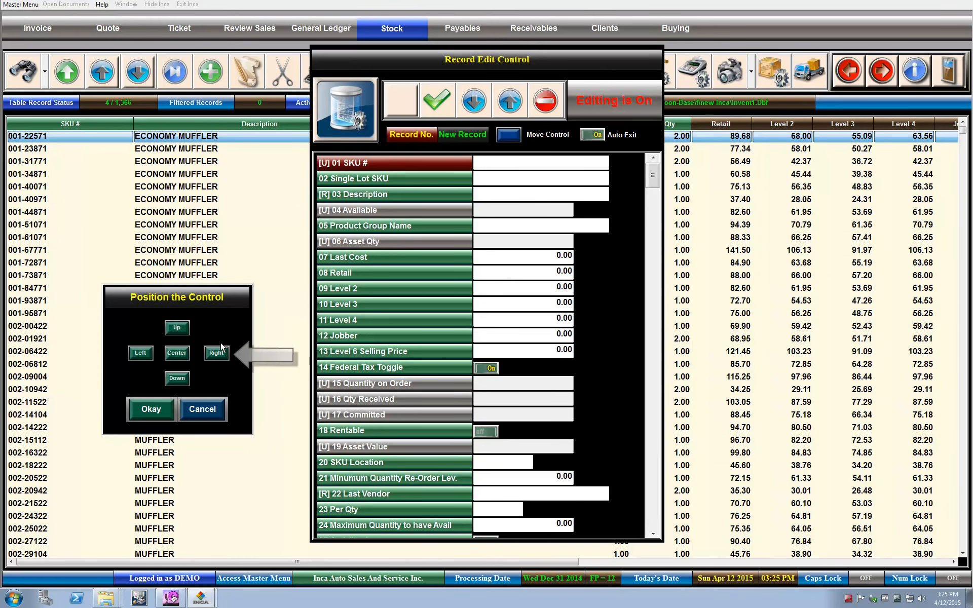
{"action": "left_click", "coordinate": [223, 354]}
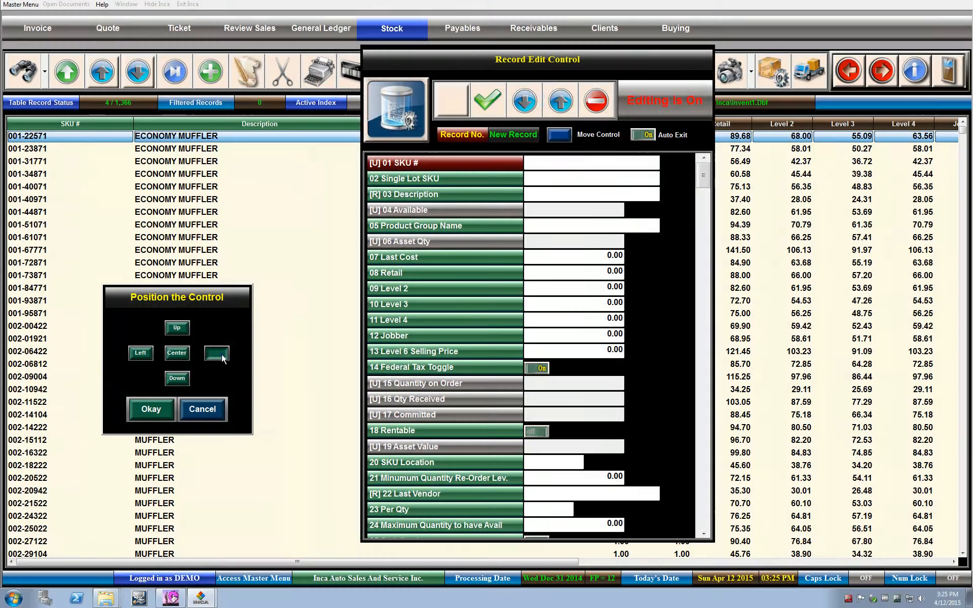
{"action": "left_click", "coordinate": [221, 354]}
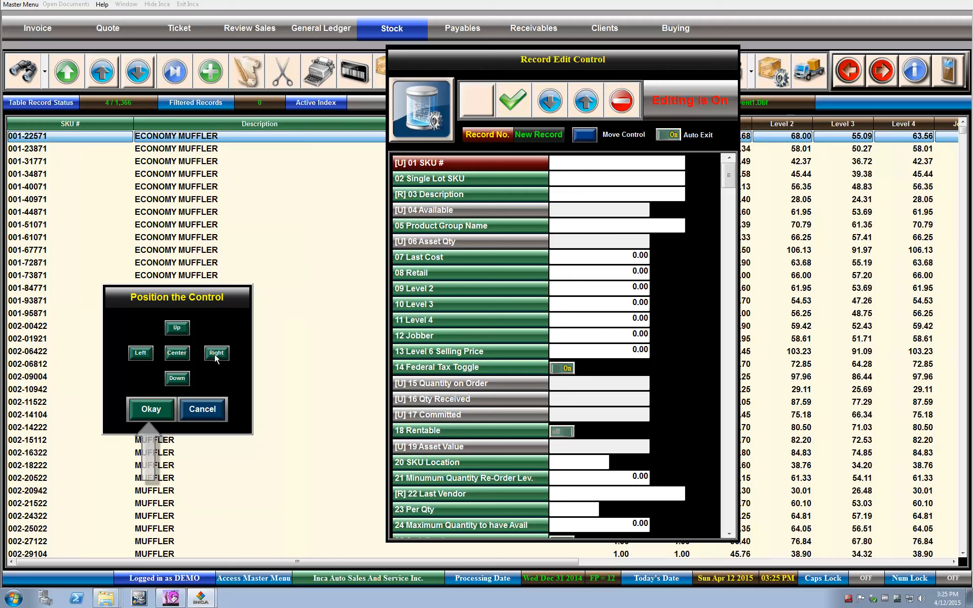
{"action": "left_click", "coordinate": [162, 406]}
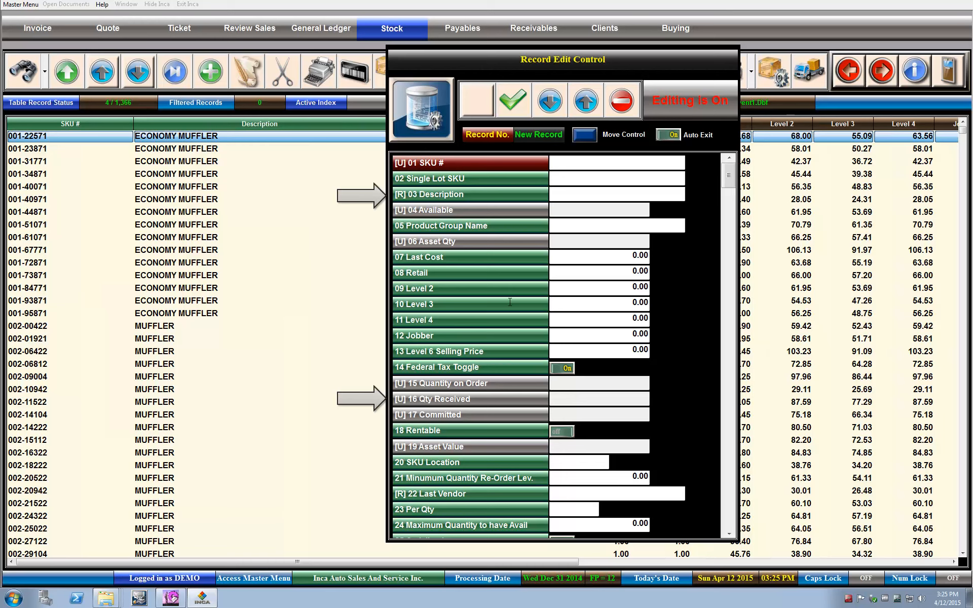
Step: Enter 001-99871 as the new record's SKU # and ECONOMY MUFFLER as its description
{"action": "left_click", "coordinate": [558, 161]}
{"action": "type", "text": "001-99871"}
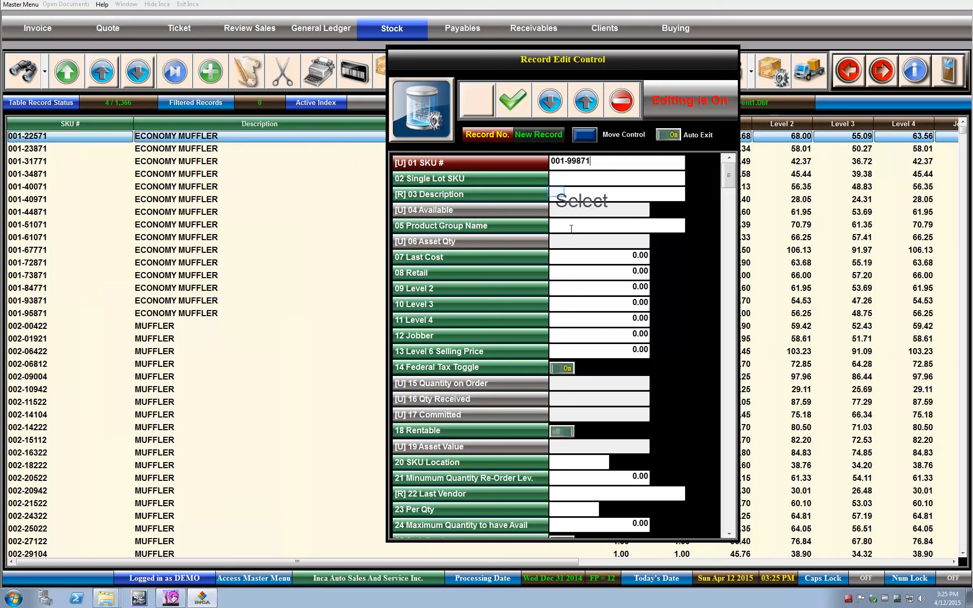
{"action": "left_click", "coordinate": [554, 192]}
{"action": "type", "text": "ECONOMY MUFFLER"}
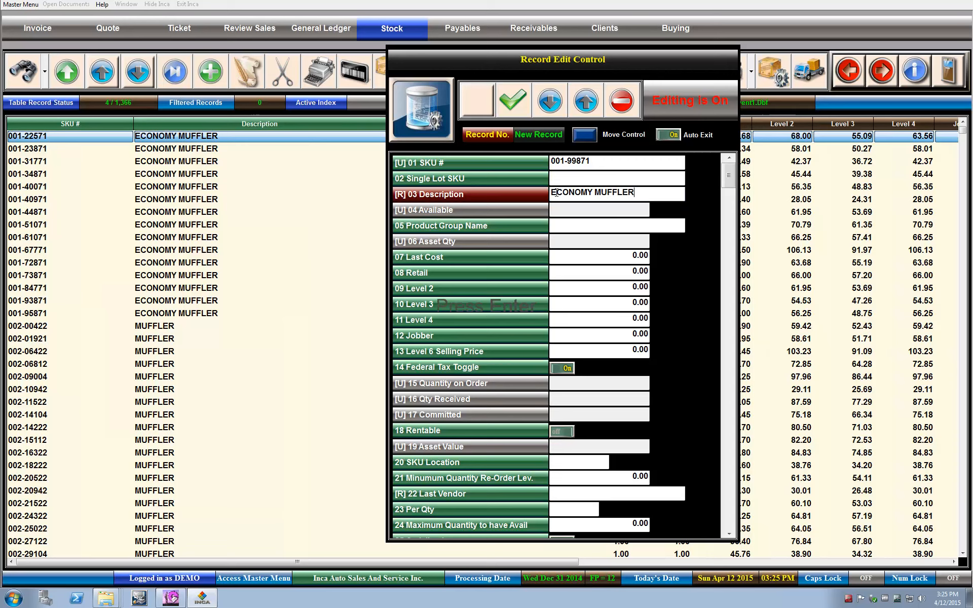
{"action": "key", "text": "Return"}
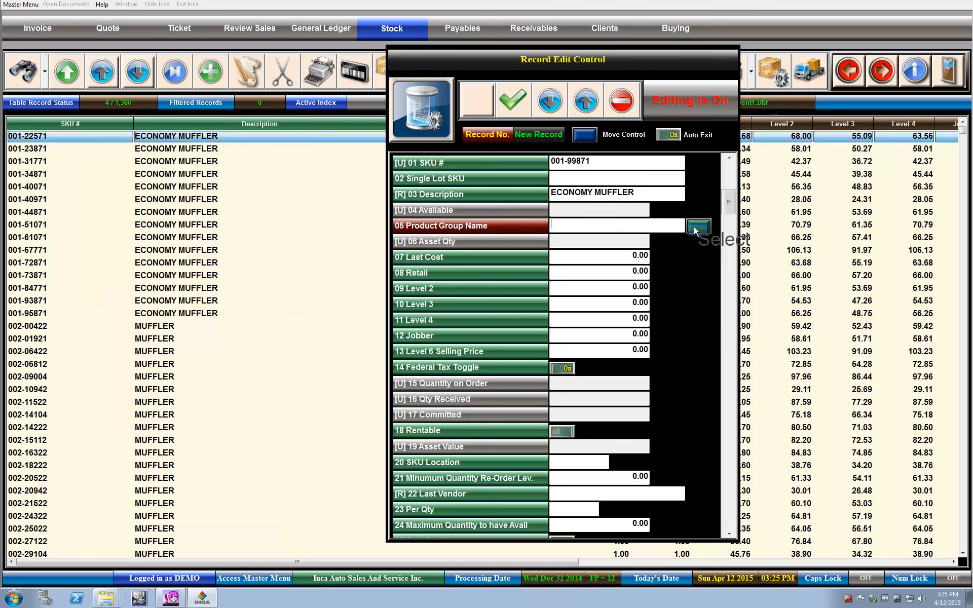
Step: Assign the new SKU to the product group 001 MUFFLER and set its last cost to 50.00
{"action": "left_click", "coordinate": [698, 227]}
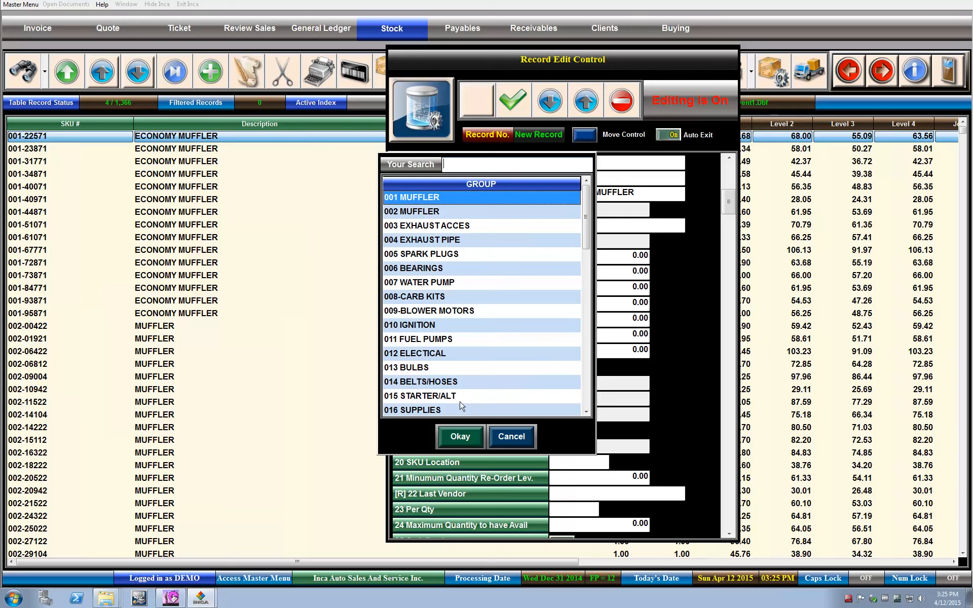
{"action": "left_click", "coordinate": [459, 436]}
{"action": "type", "text": "50"}
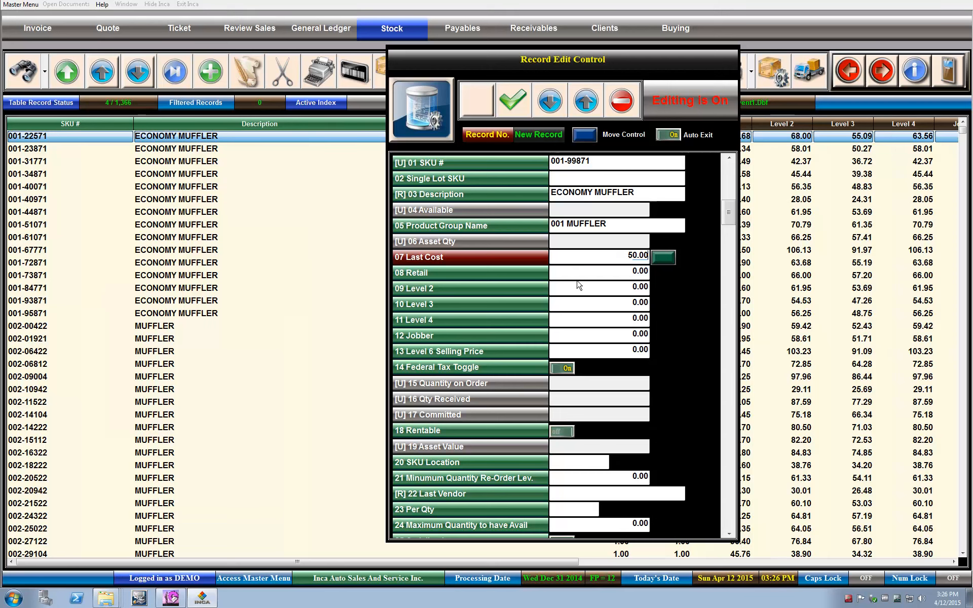
{"action": "key", "text": "Return"}
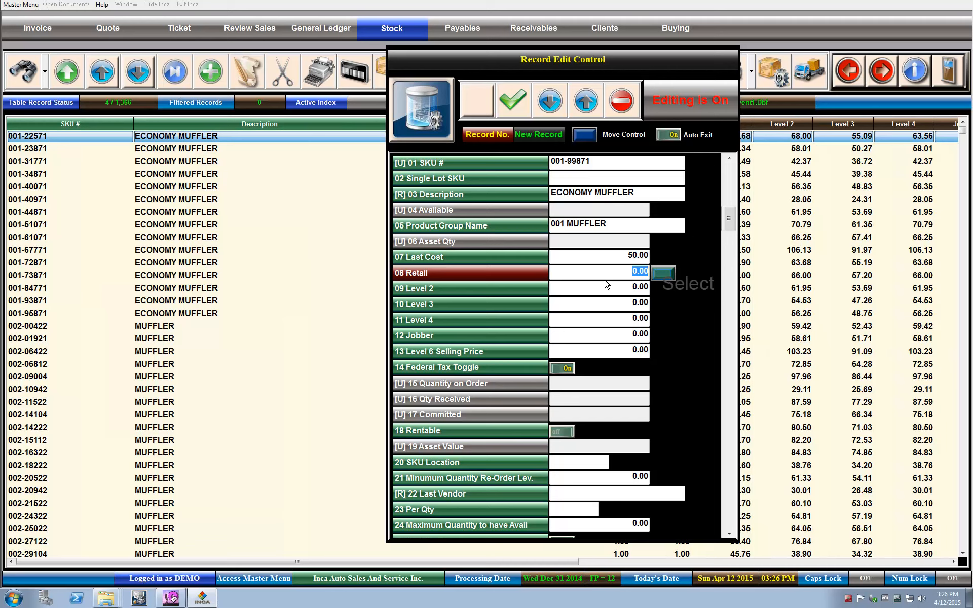
Step: Calculate the retail price from a cost of 50 and a 33.3% margin, and post 74.96 to the Retail field
{"action": "left_click", "coordinate": [662, 274]}
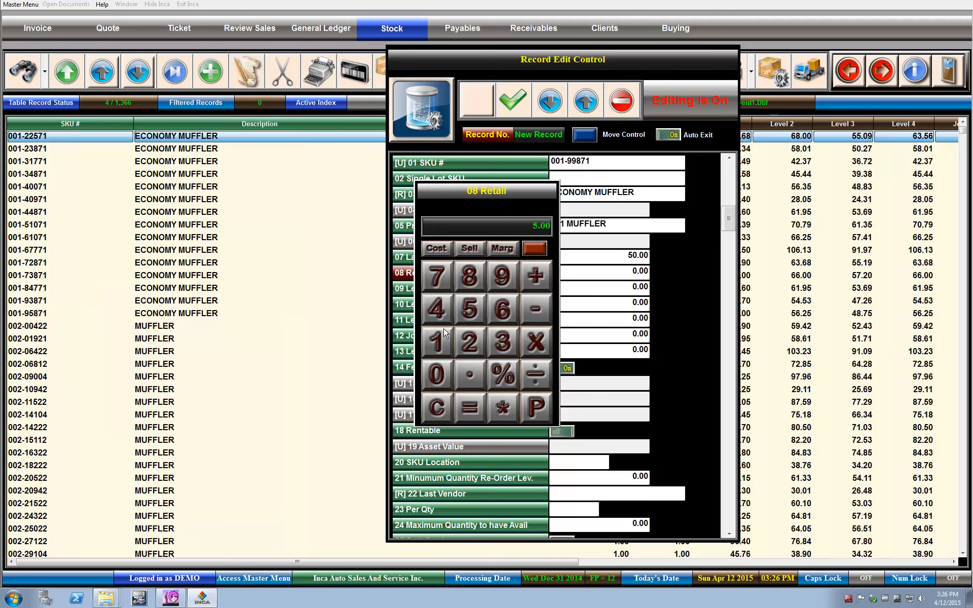
{"action": "left_click", "coordinate": [437, 376]}
{"action": "left_click", "coordinate": [434, 249]}
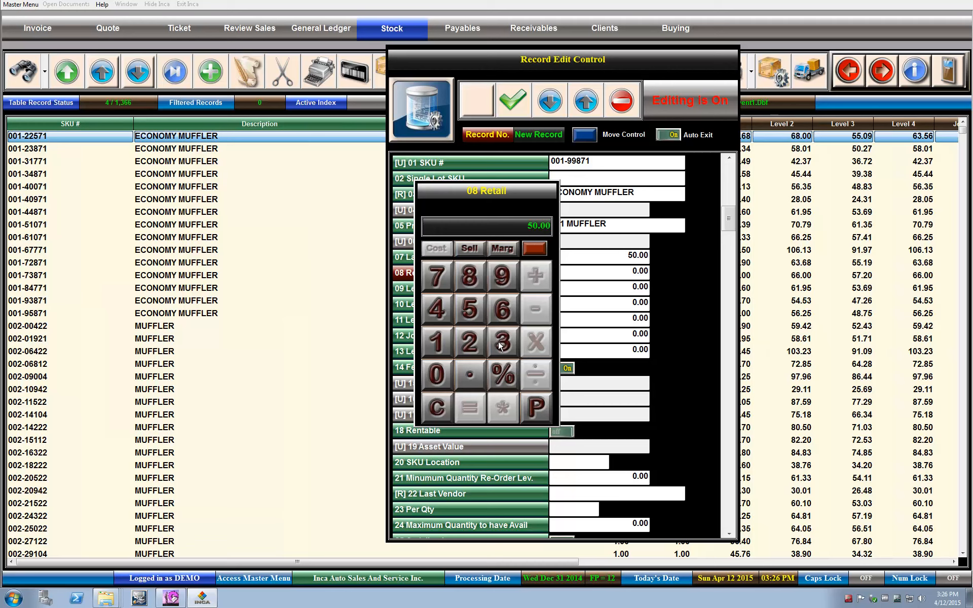
{"action": "left_click", "coordinate": [499, 345]}
{"action": "left_click", "coordinate": [497, 341]}
{"action": "left_click", "coordinate": [501, 331]}
{"action": "left_click", "coordinate": [469, 248]}
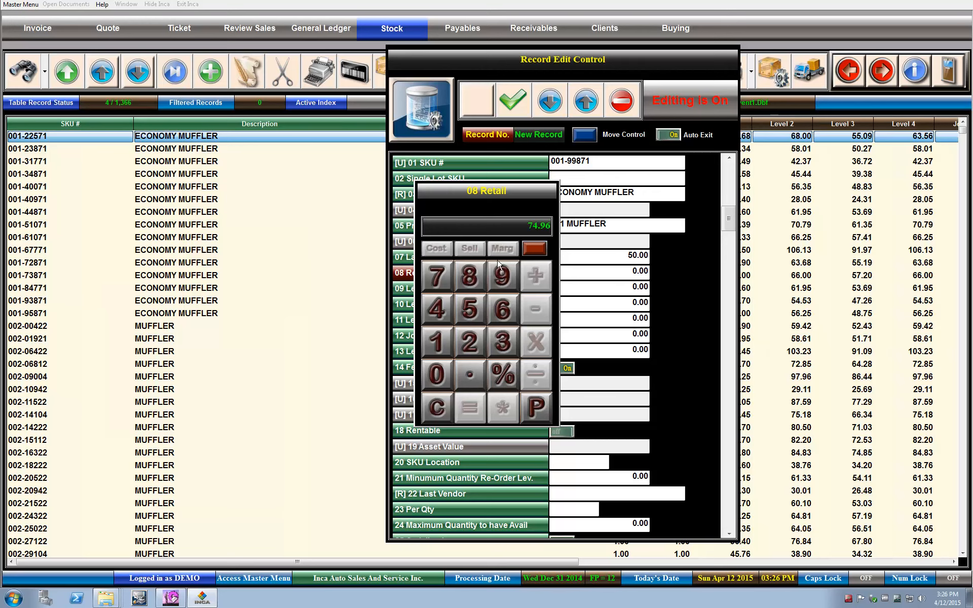
{"action": "left_click", "coordinate": [533, 409]}
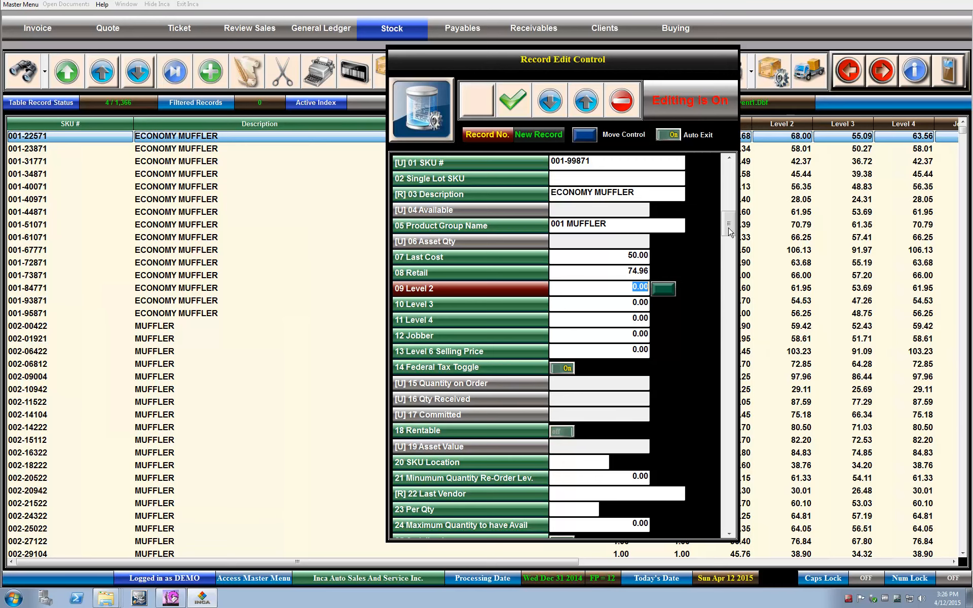
Step: Set the new record's SKU location to WAREHOUSE
{"action": "scroll", "coordinate": [729, 228], "scroll_direction": "down", "scroll_amount": 5}
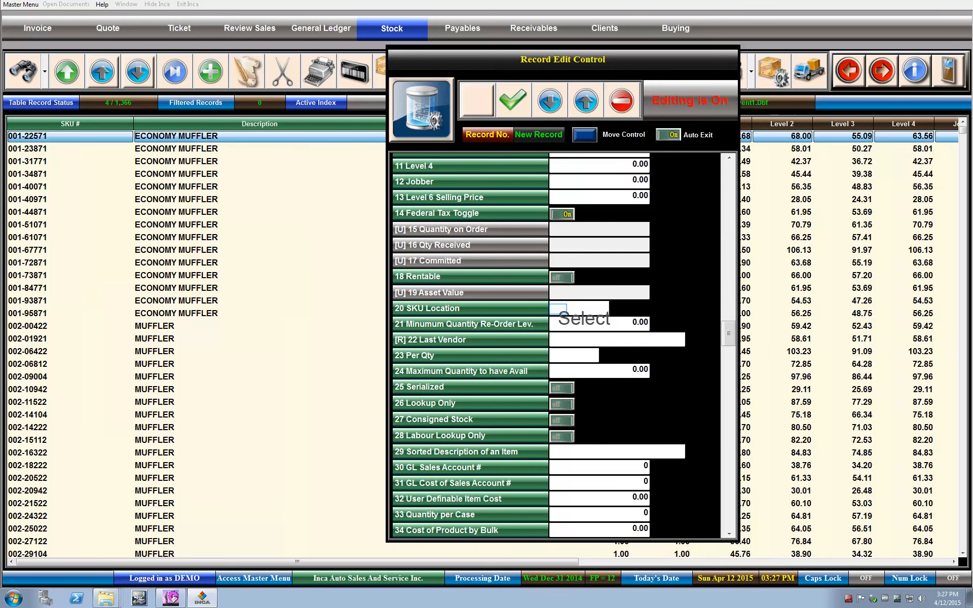
{"action": "left_click", "coordinate": [559, 309]}
{"action": "type", "text": "WAREHOUSE"}
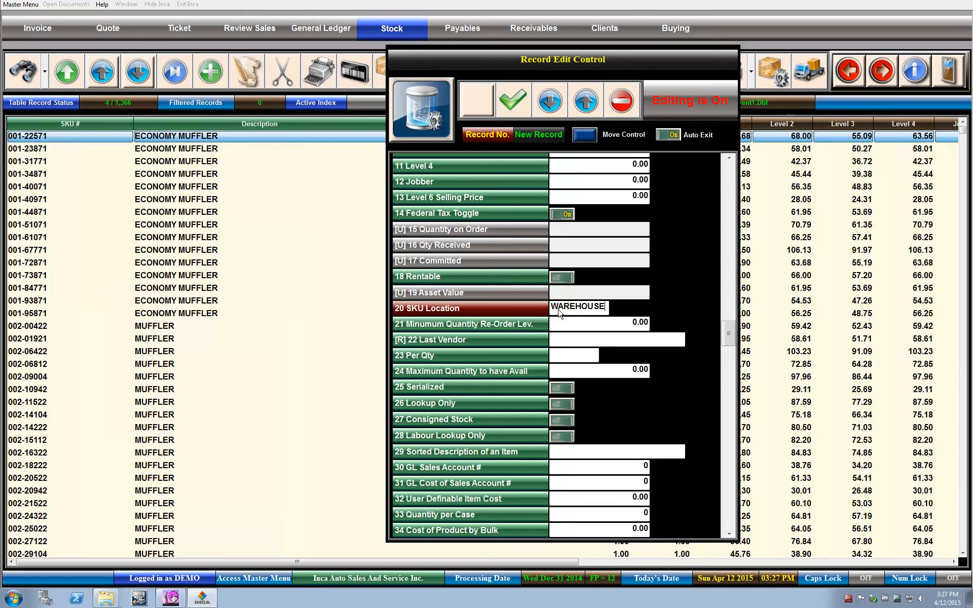
Step: Find MUFFLER WAREHOUSE in the vendor list and assign it as the new record's last vendor
{"action": "left_click_drag", "start_coordinate": [727, 334], "coordinate": [727, 332]}
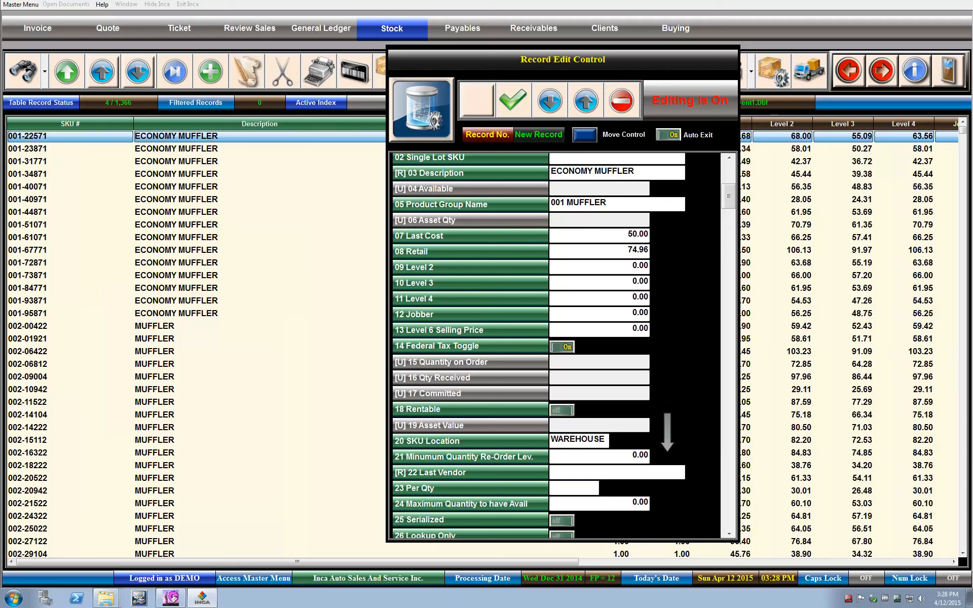
{"action": "left_click", "coordinate": [676, 476]}
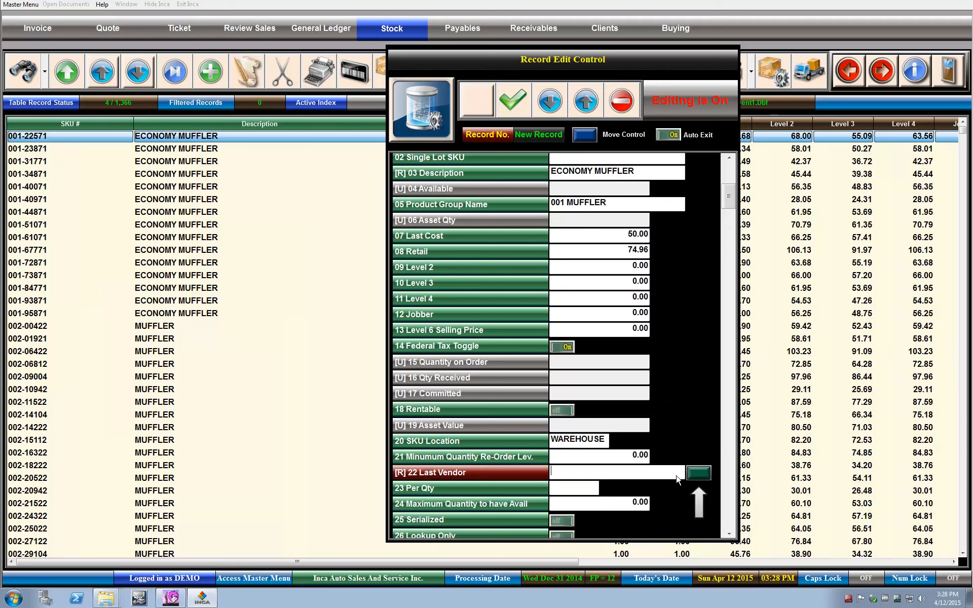
{"action": "left_click", "coordinate": [706, 472]}
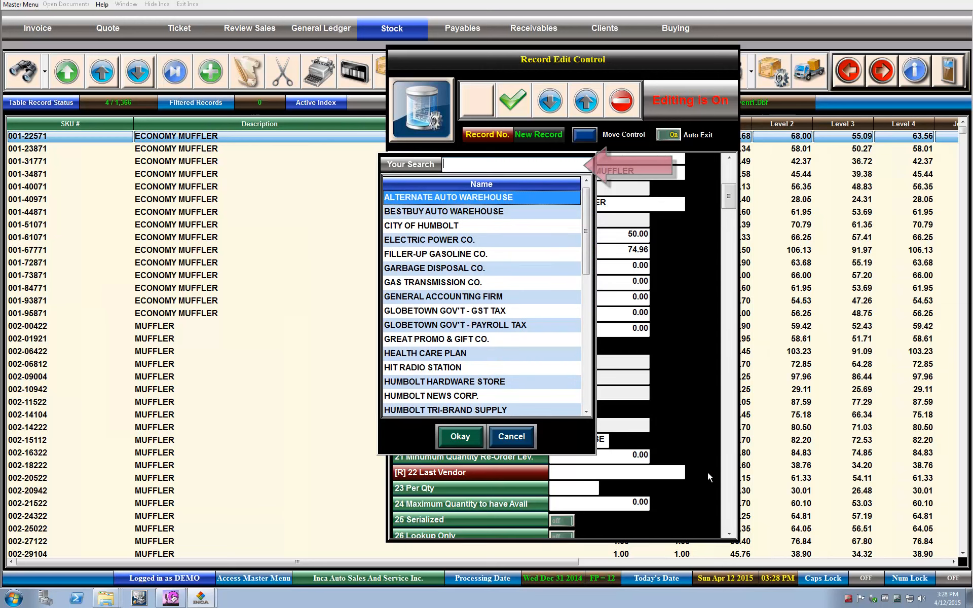
{"action": "type", "text": "MUFFLER WAREHOUSE"}
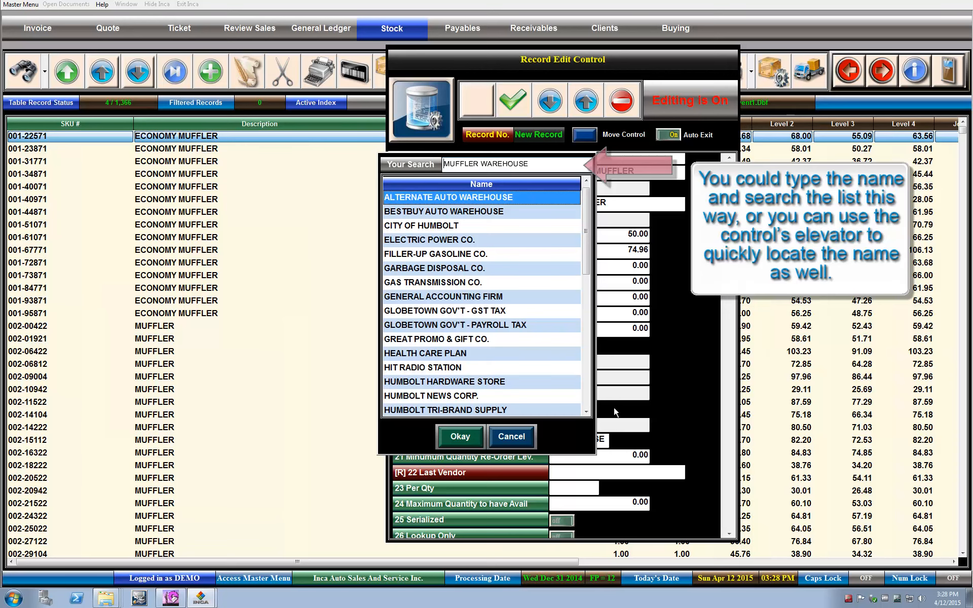
{"action": "left_click_drag", "start_coordinate": [586, 230], "coordinate": [585, 332]}
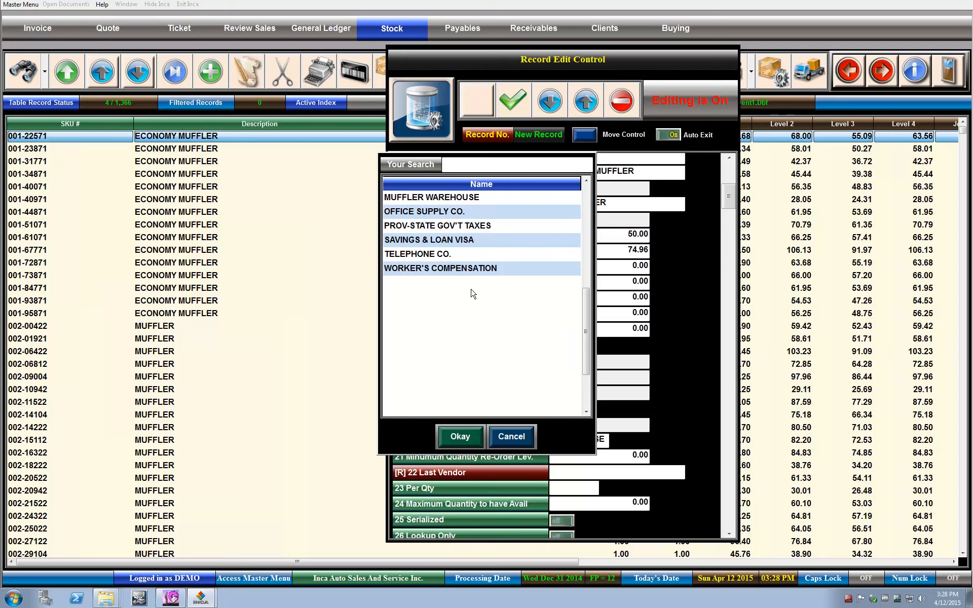
{"action": "left_click", "coordinate": [440, 199]}
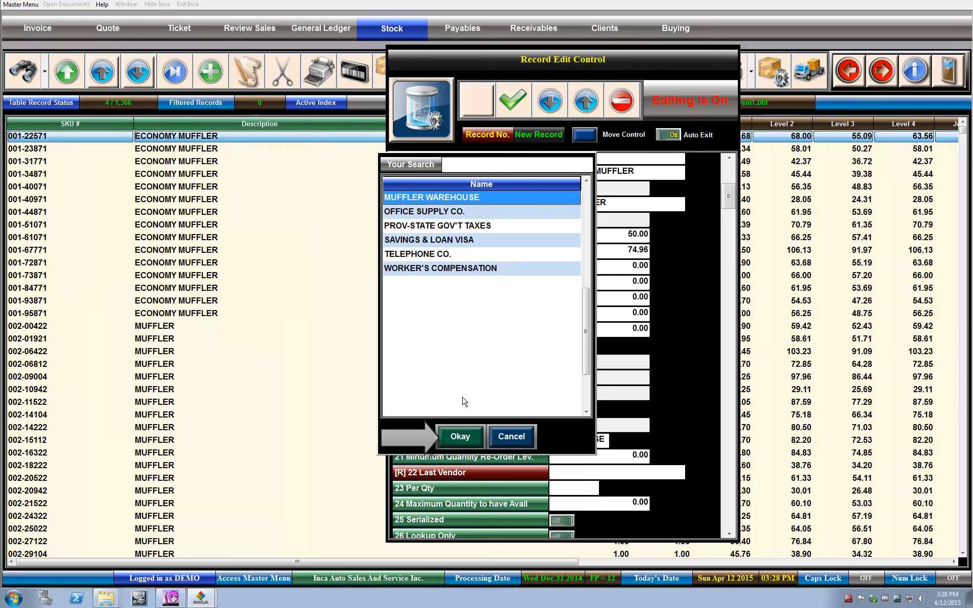
{"action": "left_click", "coordinate": [459, 436]}
Step: Enter EACH as the Per Qty unit and save the new record to the inventory table
{"action": "type", "text": "EACH"}
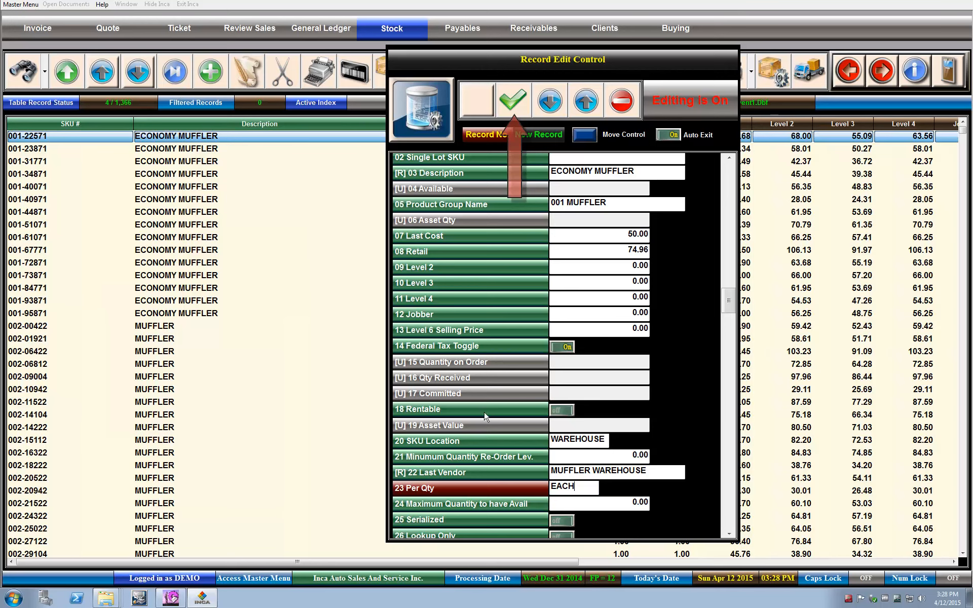
{"action": "left_click", "coordinate": [513, 103]}
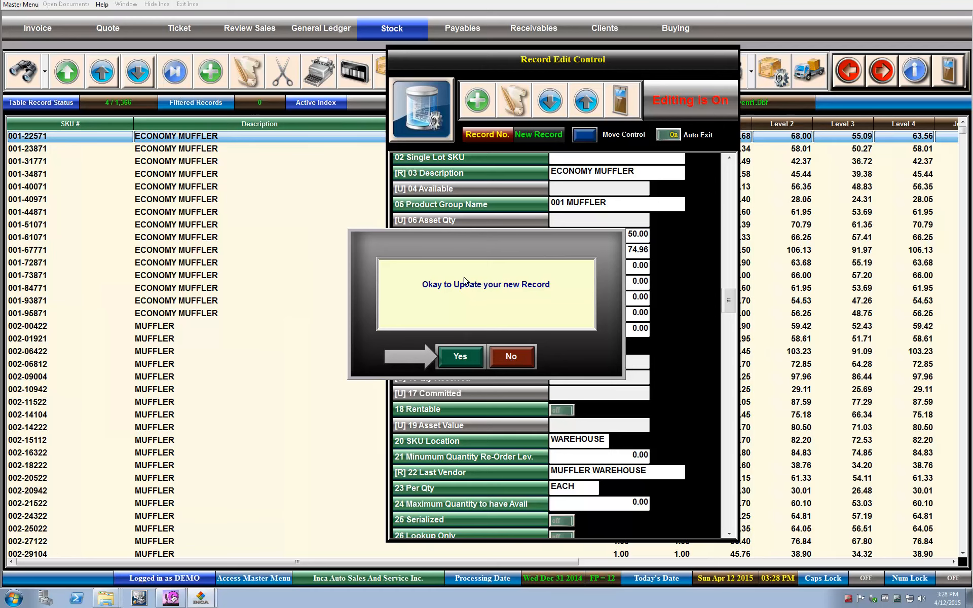
{"action": "left_click", "coordinate": [463, 360]}
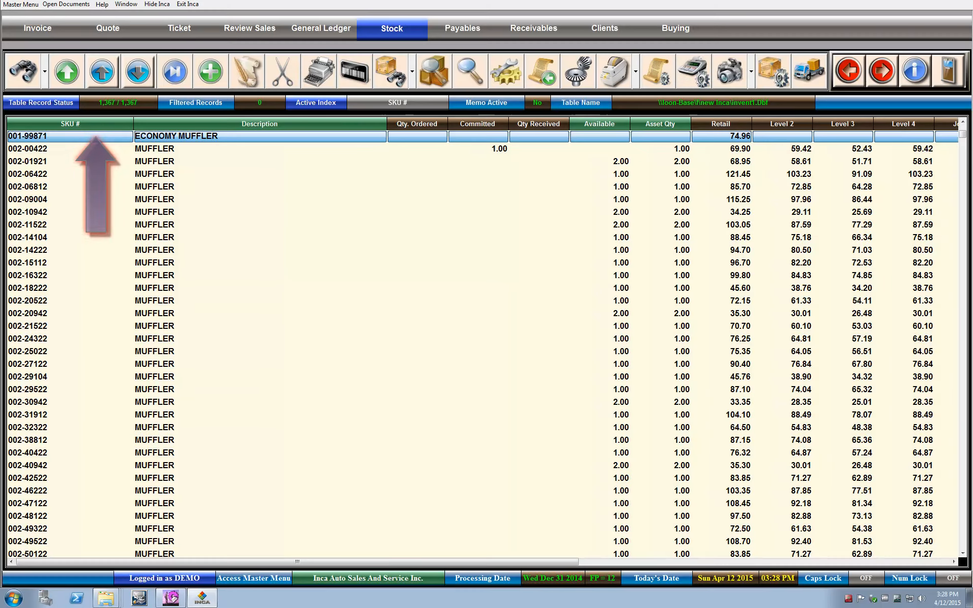